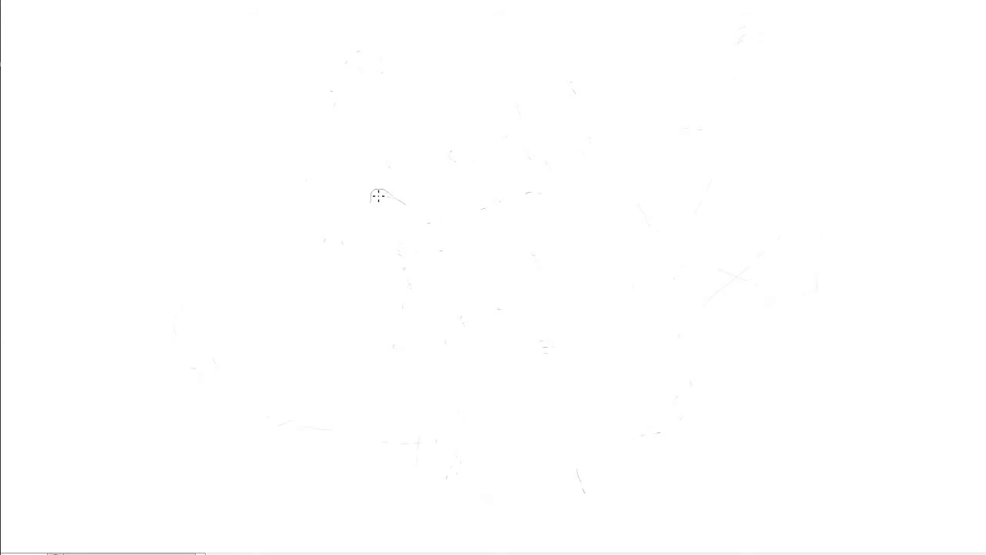
Sketch wavy hair strands and leaves around the head in pencil
mouse_move(381, 199)
left_mouse_down()
mouse_move(399, 90)
mouse_move(401, 201)
left_mouse_up()
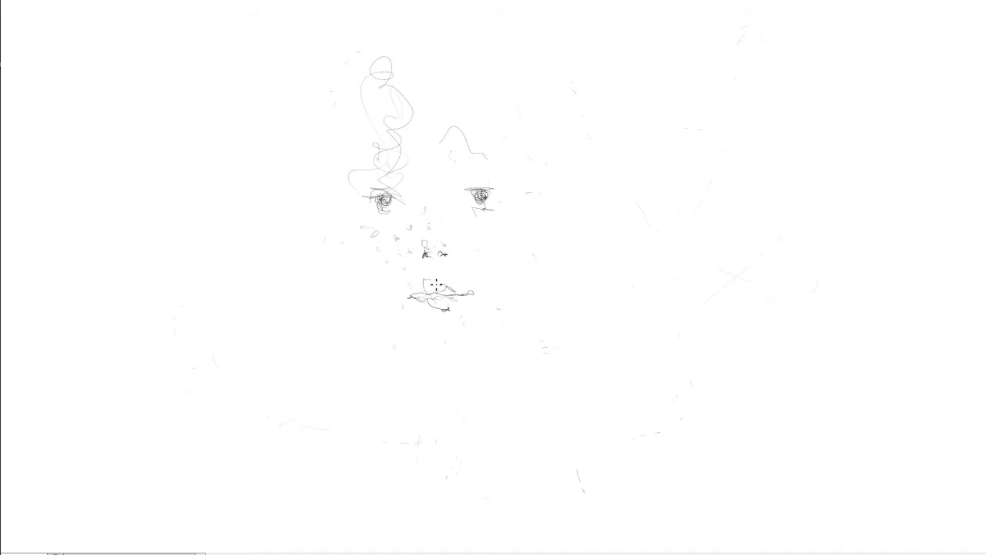
mouse_move(455, 96)
left_mouse_down()
mouse_move(597, 185)
mouse_move(578, 307)
left_mouse_up()
mouse_move(338, 208)
left_mouse_down()
mouse_move(254, 246)
mouse_move(352, 66)
mouse_move(499, 114)
mouse_move(586, 117)
mouse_move(645, 104)
mouse_move(616, 166)
mouse_move(647, 162)
left_mouse_up()
mouse_move(598, 116)
left_mouse_down()
mouse_move(747, 154)
mouse_move(754, 197)
left_mouse_up()
left_click_drag(664, 160, 670, 208)
left_click_drag(508, 135, 529, 143)
Draw the jawline, round hatched glasses, a temple line, and the neck and shoulders
mouse_move(524, 208)
left_mouse_down()
mouse_move(449, 351)
mouse_move(338, 218)
mouse_move(385, 217)
mouse_move(399, 251)
left_mouse_up()
mouse_move(470, 217)
left_mouse_down()
mouse_move(493, 231)
mouse_move(489, 248)
left_mouse_up()
left_click_drag(537, 172, 527, 202)
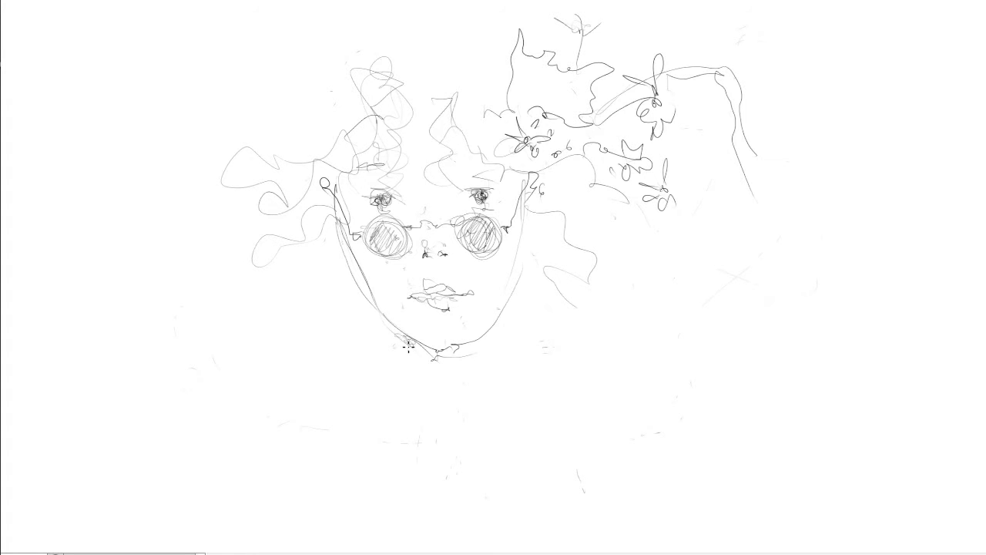
left_click_drag(490, 337, 501, 428)
left_click_drag(395, 333, 401, 424)
left_click_drag(304, 445, 536, 440)
left_click_drag(416, 461, 461, 490)
left_click_drag(327, 54, 277, 115)
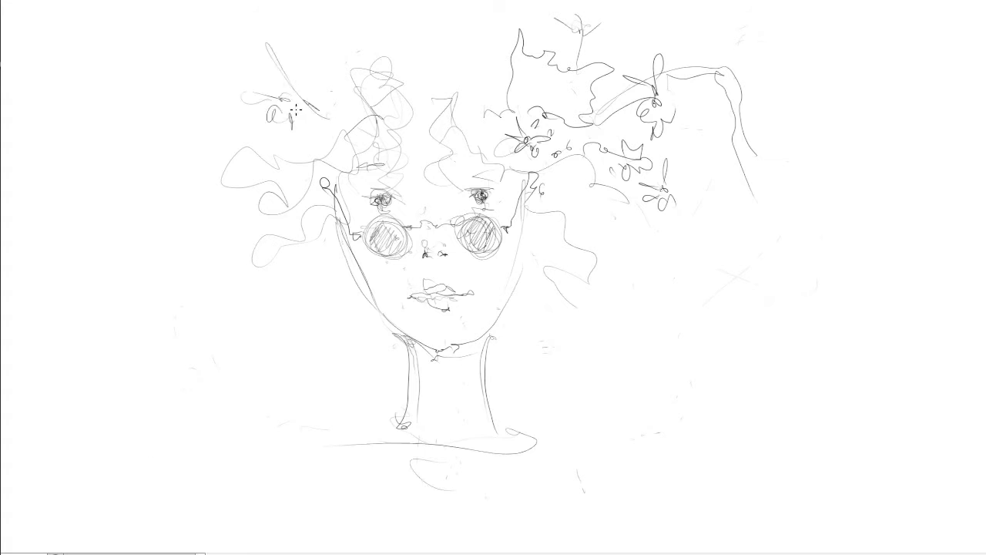
left_click_drag(316, 87, 362, 62)
Add more hair strokes and swirls at the shoulders
left_click_drag(353, 151, 343, 217)
left_click_drag(509, 164, 514, 289)
left_click_drag(401, 427, 366, 466)
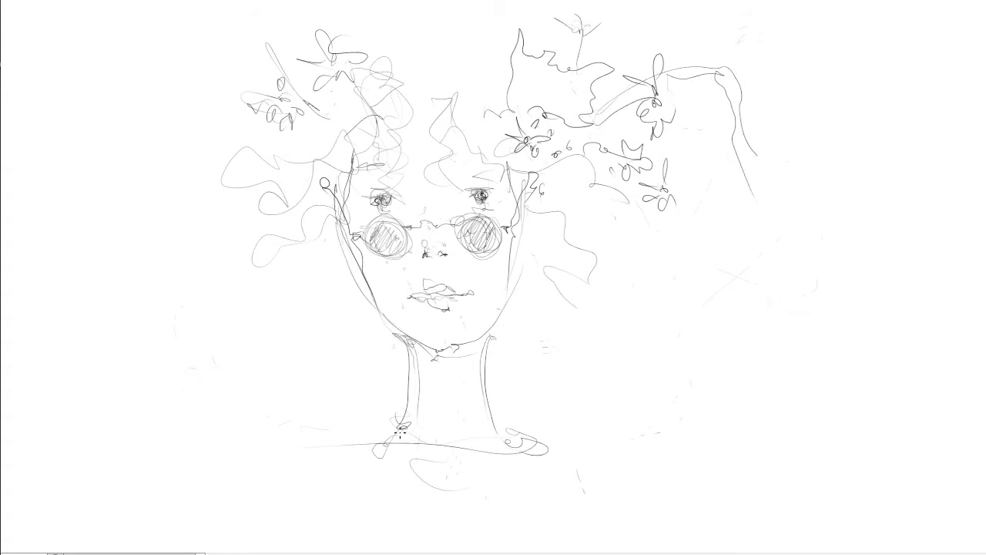
left_click_drag(451, 27, 509, 124)
left_click_drag(577, 174, 597, 186)
Sketch flowers and hair on top of the head
left_click_drag(420, 37, 474, 84)
left_click_drag(490, 23, 466, 77)
left_click_drag(553, 10, 530, 48)
left_click_drag(574, 202, 603, 264)
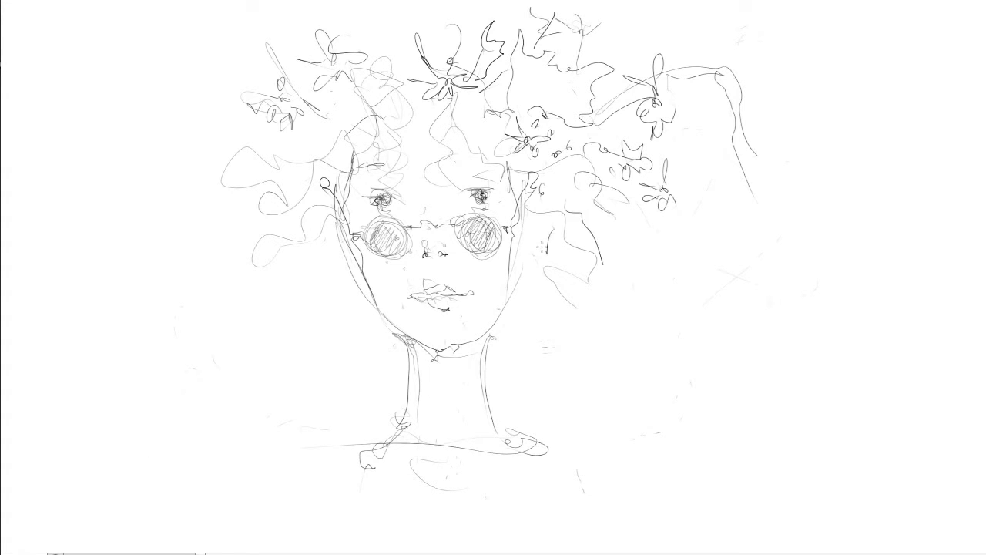
left_click_drag(532, 262, 543, 332)
left_click_drag(539, 276, 626, 416)
Add long hair strands down the right side
left_click_drag(527, 312, 555, 400)
left_click_drag(535, 269, 549, 350)
left_click_drag(597, 283, 706, 237)
left_click_drag(660, 266, 685, 339)
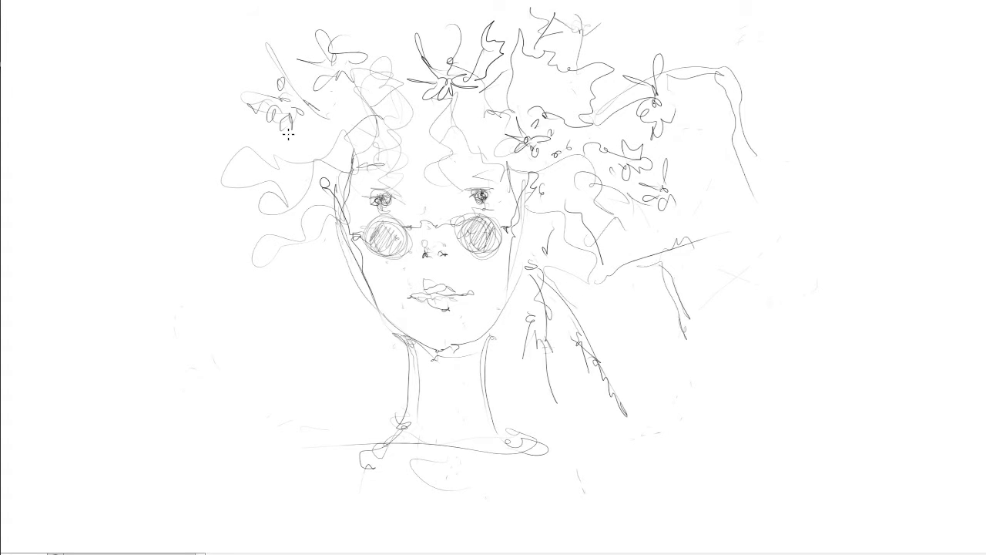
mouse_move(277, 135)
left_mouse_down()
mouse_move(304, 165)
mouse_move(366, 312)
left_mouse_up()
Add face contour lines and a flower at the left
left_click_drag(422, 127, 439, 215)
left_click_drag(515, 185, 551, 260)
left_click_drag(212, 204, 266, 223)
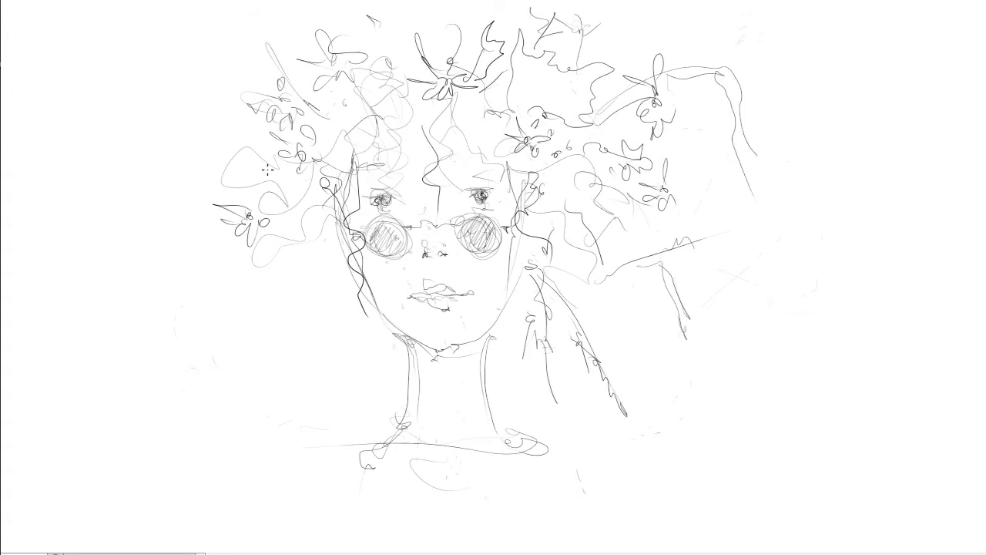
left_click_drag(245, 129, 123, 83)
Begin painting the lime background left of the face
left_click_drag(134, 34, 154, 69)
left_click_drag(301, 316, 308, 419)
left_click_drag(324, 254, 363, 411)
Scribble the lime-green background across the whole canvas
left_click_drag(370, 270, 341, 440)
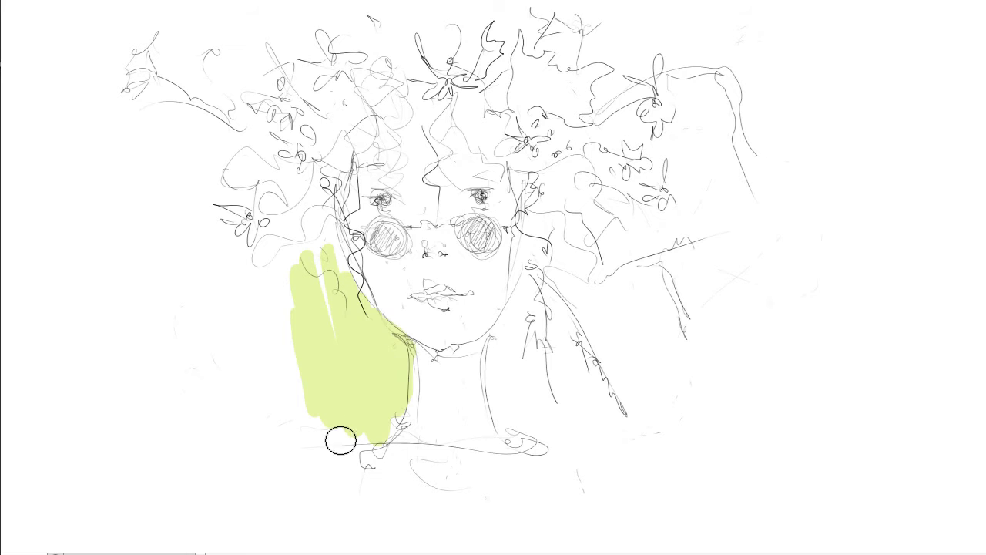
left_click_drag(431, 170, 524, 463)
left_click_drag(539, 254, 576, 292)
left_click_drag(585, 447, 801, 108)
left_click_drag(369, 270, 249, 208)
left_click_drag(185, 370, 347, 172)
left_click_drag(431, 78, 577, 375)
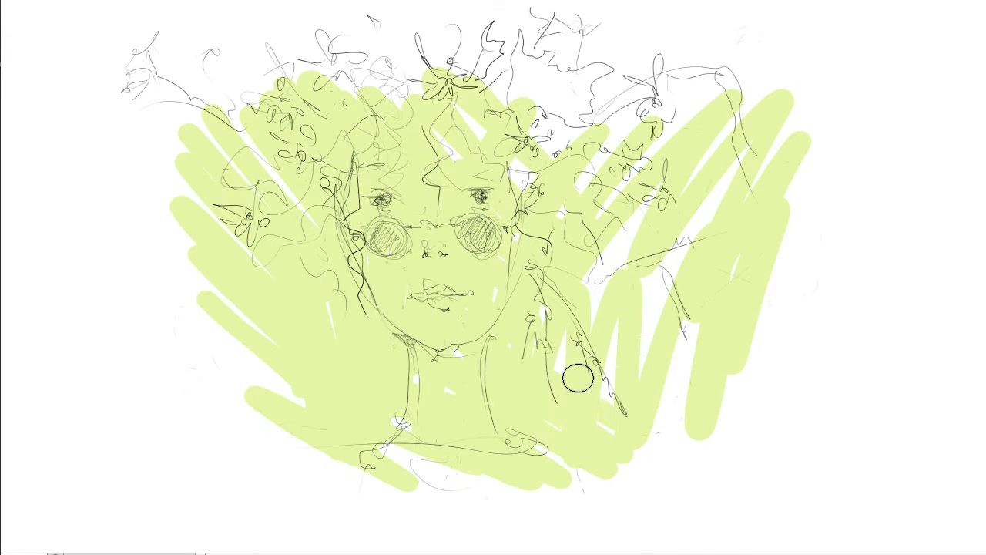
left_click_drag(724, 462, 655, 246)
mouse_move(385, 478)
left_mouse_down()
mouse_move(171, 348)
mouse_move(260, 165)
mouse_move(498, 117)
mouse_move(531, 44)
mouse_move(586, 30)
left_mouse_up()
Tint the face and neck pale pink, shading around the eyes and edges, and start orange curls
mouse_move(368, 257)
left_mouse_down()
mouse_move(424, 328)
mouse_move(476, 311)
mouse_move(422, 255)
mouse_move(419, 135)
left_mouse_up()
mouse_move(418, 249)
left_mouse_down()
mouse_move(471, 425)
mouse_move(463, 178)
mouse_move(410, 296)
mouse_move(426, 351)
mouse_move(477, 319)
mouse_move(375, 251)
mouse_move(422, 286)
mouse_move(482, 269)
mouse_move(471, 407)
mouse_move(451, 209)
mouse_move(470, 206)
left_mouse_up()
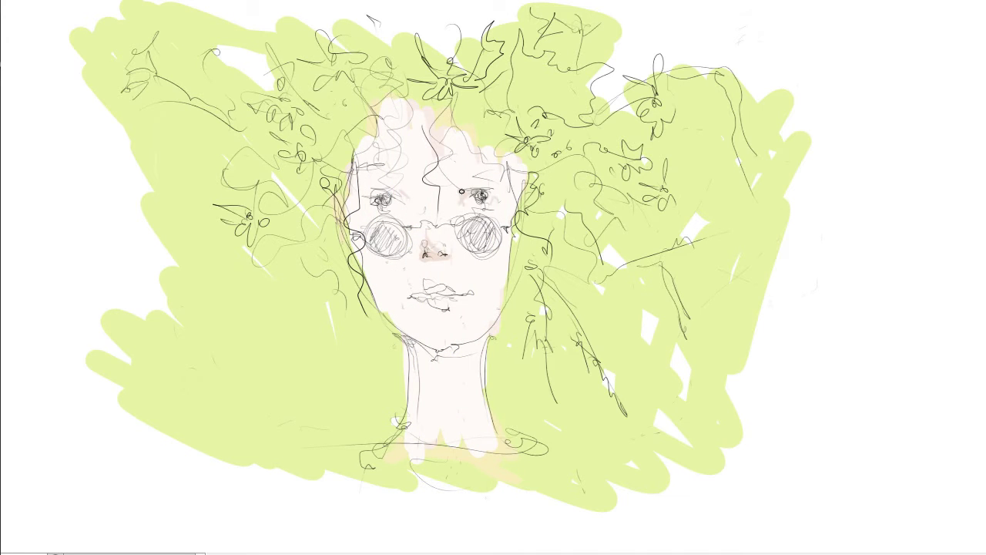
left_click_drag(366, 191, 401, 198)
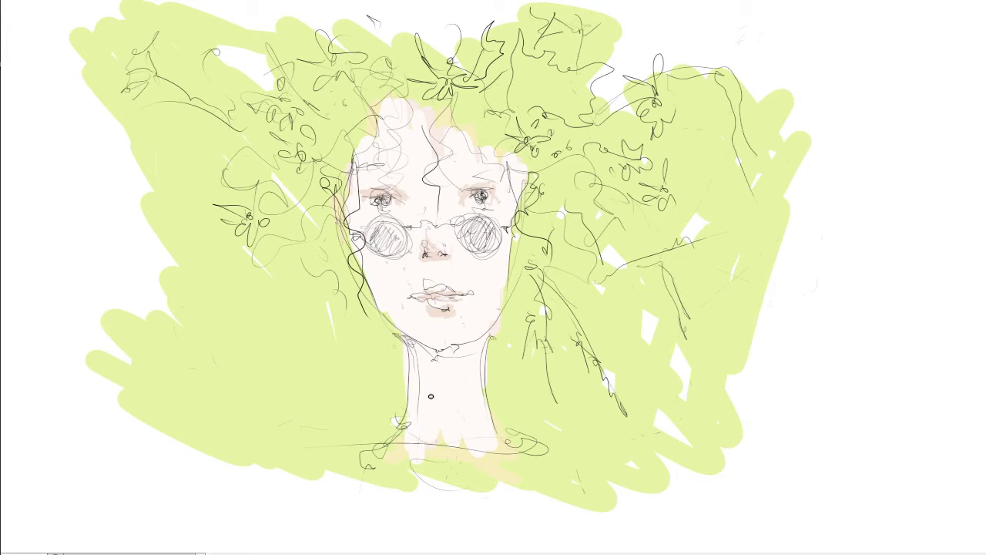
left_click_drag(514, 202, 504, 266)
mouse_move(360, 194)
left_mouse_down()
mouse_move(369, 262)
mouse_move(444, 349)
mouse_move(413, 412)
mouse_move(415, 439)
left_mouse_up()
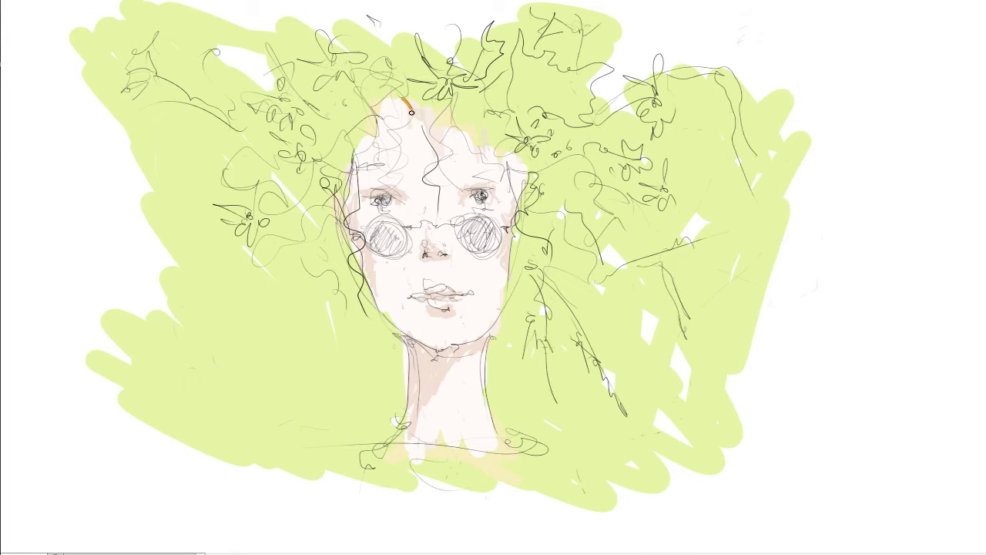
mouse_move(411, 113)
left_mouse_down()
mouse_move(388, 148)
mouse_move(426, 183)
left_mouse_up()
Paint orange curls over the forehead and temples
left_click_drag(496, 148, 516, 193)
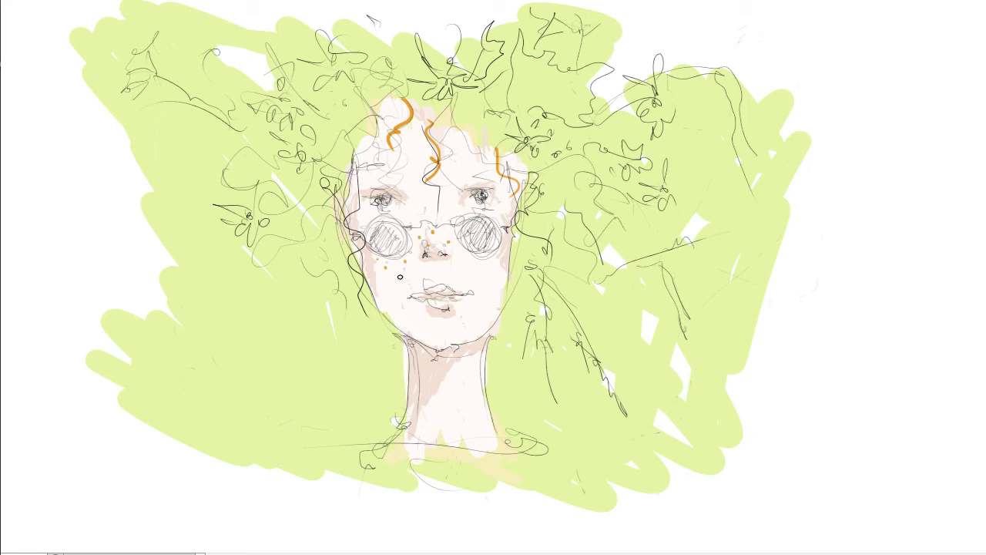
left_click_drag(432, 122, 425, 192)
left_click_drag(467, 131, 493, 183)
left_click_drag(518, 207, 532, 293)
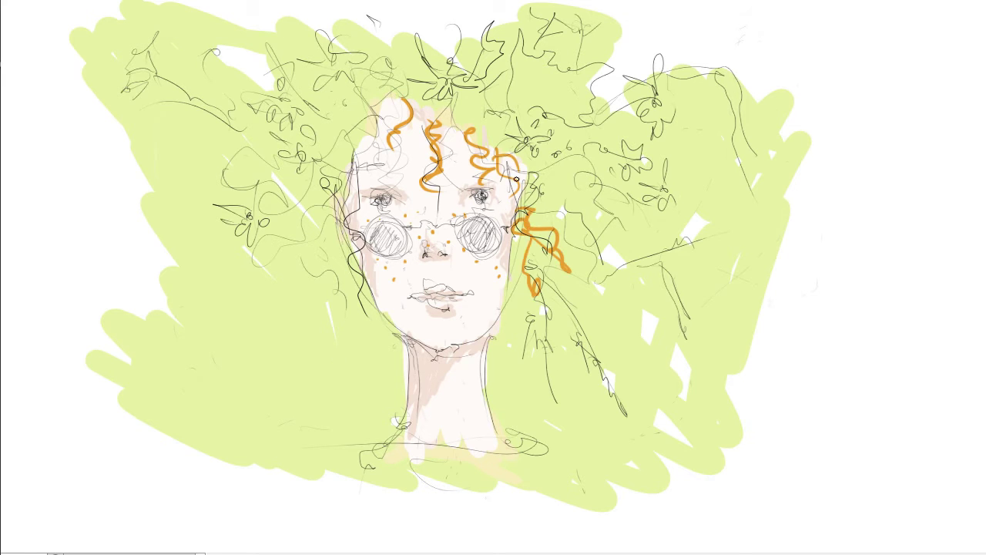
left_click_drag(510, 171, 530, 258)
left_click_drag(339, 154, 339, 254)
mouse_move(324, 189)
left_mouse_down()
mouse_move(271, 299)
mouse_move(305, 269)
mouse_move(343, 292)
left_mouse_up()
Fill the side and top hair with orange curls
left_click_drag(528, 211, 563, 285)
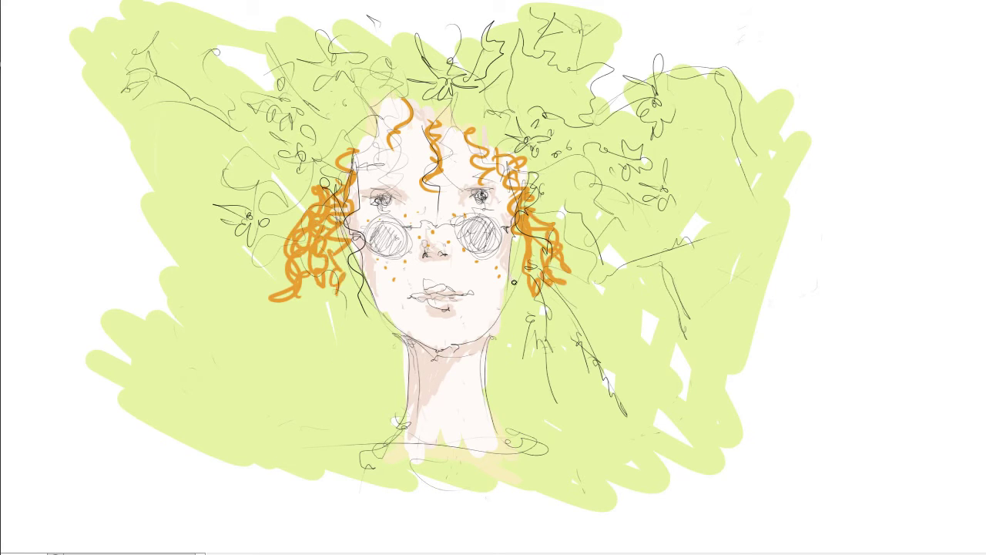
left_click_drag(543, 189, 517, 308)
mouse_move(455, 89)
left_mouse_down()
mouse_move(490, 154)
mouse_move(508, 162)
left_mouse_up()
left_click_drag(593, 127, 622, 93)
mouse_move(385, 104)
left_mouse_down()
mouse_move(343, 173)
mouse_move(420, 116)
left_mouse_up()
mouse_move(324, 200)
left_mouse_down()
mouse_move(340, 251)
mouse_move(297, 256)
left_mouse_up()
Add yellow highlights to the curls and light green leaf touches
left_click_drag(435, 136, 424, 185)
mouse_move(316, 196)
left_mouse_down()
mouse_move(309, 243)
mouse_move(345, 266)
left_mouse_up()
left_click_drag(463, 135, 455, 162)
left_click_drag(397, 123, 362, 173)
left_click_drag(351, 127, 347, 196)
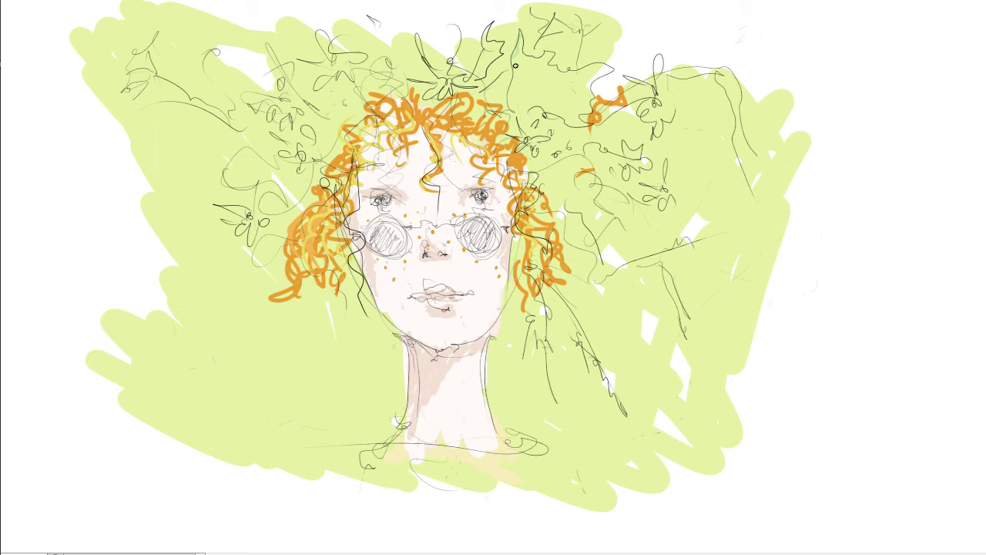
left_click_drag(518, 35, 514, 108)
left_click_drag(651, 100, 601, 123)
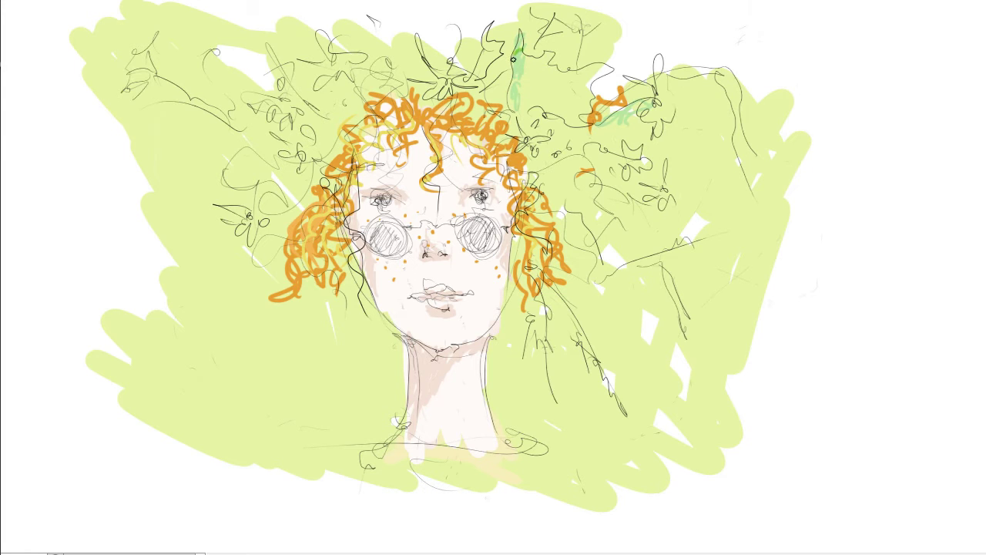
Paint green leaves in the upper-right and top-centre of the crown
mouse_move(513, 91)
left_mouse_down()
mouse_move(556, 129)
mouse_move(587, 89)
mouse_move(570, 93)
left_mouse_up()
left_click_drag(471, 77, 489, 23)
mouse_move(474, 73)
left_mouse_down()
mouse_move(500, 46)
mouse_move(532, 108)
left_mouse_up()
left_click_drag(493, 57, 559, 46)
mouse_move(516, 92)
left_mouse_down()
mouse_move(608, 69)
mouse_move(585, 42)
mouse_move(559, 122)
left_mouse_up()
Extend the green leaves across the top and right of the crown
left_click_drag(570, 16, 535, 49)
left_click_drag(670, 104, 605, 155)
left_click_drag(551, 135, 601, 175)
left_click_drag(512, 114, 566, 148)
mouse_move(420, 27)
left_mouse_down()
mouse_move(447, 69)
mouse_move(462, 73)
left_mouse_up()
Paint green leaves over the top-left hair and around the crown's edges
left_click_drag(385, 31, 343, 77)
left_click_drag(416, 46, 331, 123)
mouse_move(343, 108)
left_mouse_down()
mouse_move(305, 165)
mouse_move(354, 119)
left_mouse_up()
left_click_drag(308, 189, 285, 216)
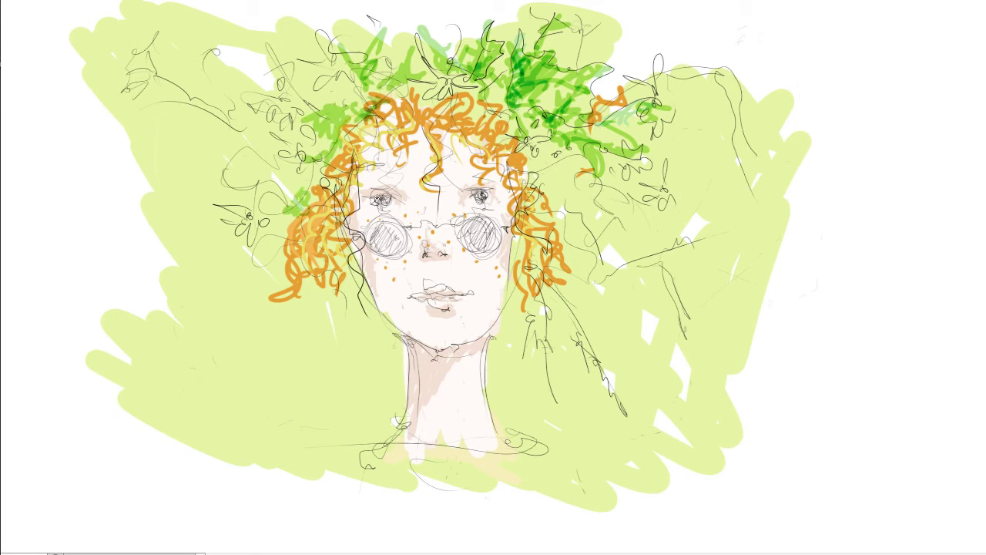
left_click_drag(308, 185, 277, 219)
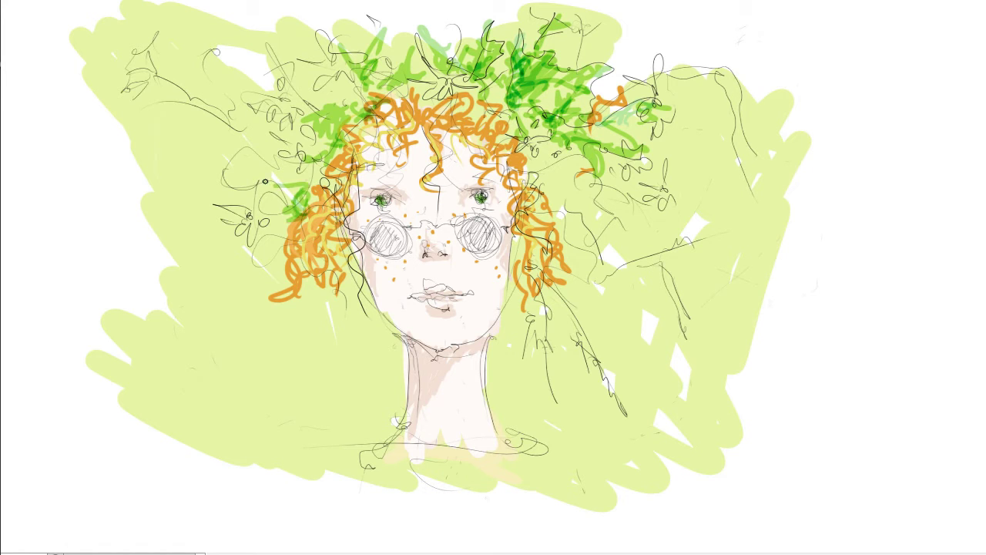
left_click_drag(262, 168, 282, 191)
left_click_drag(158, 77, 243, 129)
left_click_drag(559, 153, 669, 212)
left_click_drag(651, 158, 704, 113)
Paint white daisies across the top and upper-left of the crown
mouse_move(632, 167)
left_mouse_down()
mouse_move(609, 131)
mouse_move(570, 116)
mouse_move(547, 85)
mouse_move(550, 168)
mouse_move(571, 158)
left_mouse_up()
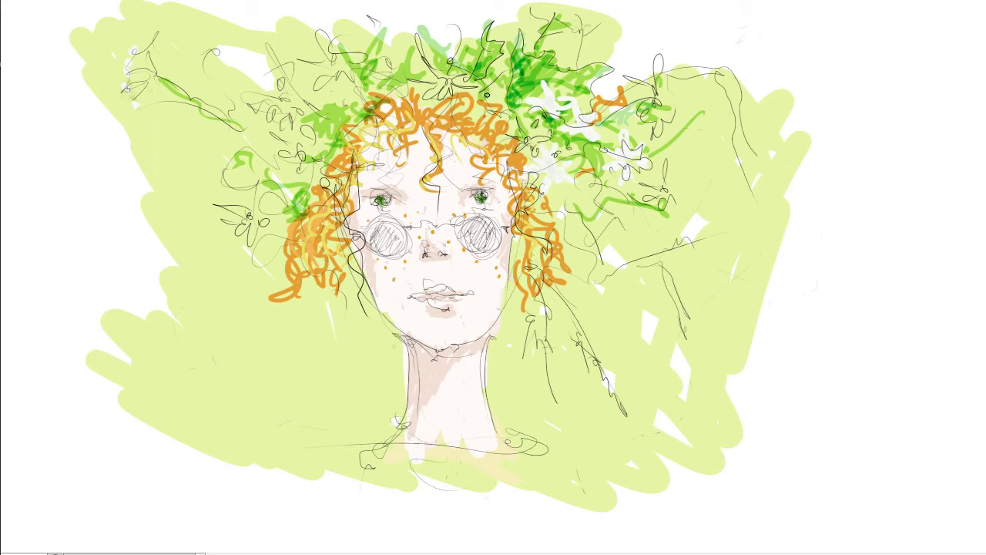
mouse_move(497, 114)
left_mouse_down()
mouse_move(471, 77)
mouse_move(420, 54)
mouse_move(395, 83)
mouse_move(320, 104)
mouse_move(262, 143)
left_mouse_up()
left_click_drag(305, 116, 277, 131)
left_click_drag(335, 104, 320, 173)
Add more white petals and dark-blue blossoms to the crown
left_click_drag(300, 54, 282, 89)
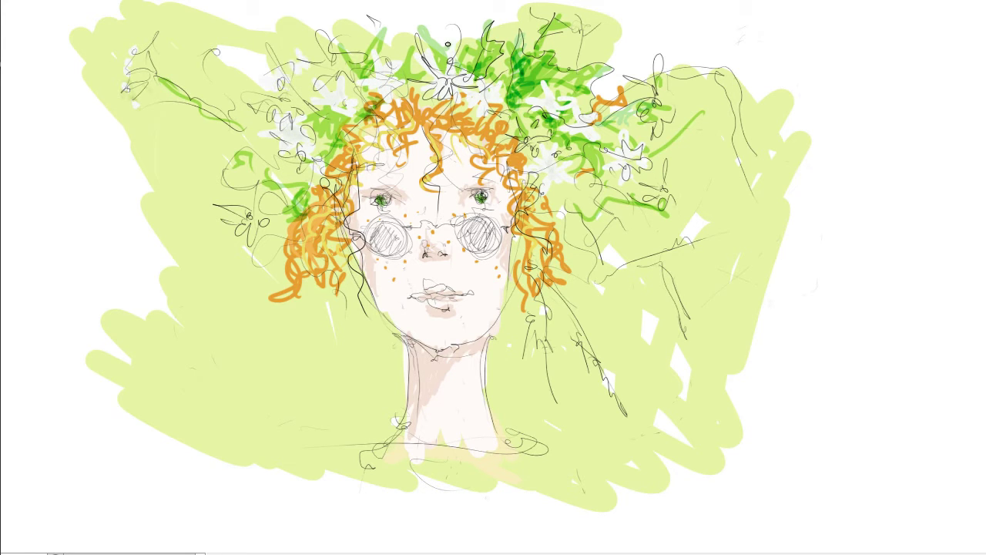
left_click_drag(462, 42, 478, 73)
mouse_move(490, 66)
left_mouse_down()
mouse_move(516, 54)
mouse_move(561, 68)
left_mouse_up()
left_click_drag(302, 103, 316, 114)
left_click_drag(320, 145, 320, 154)
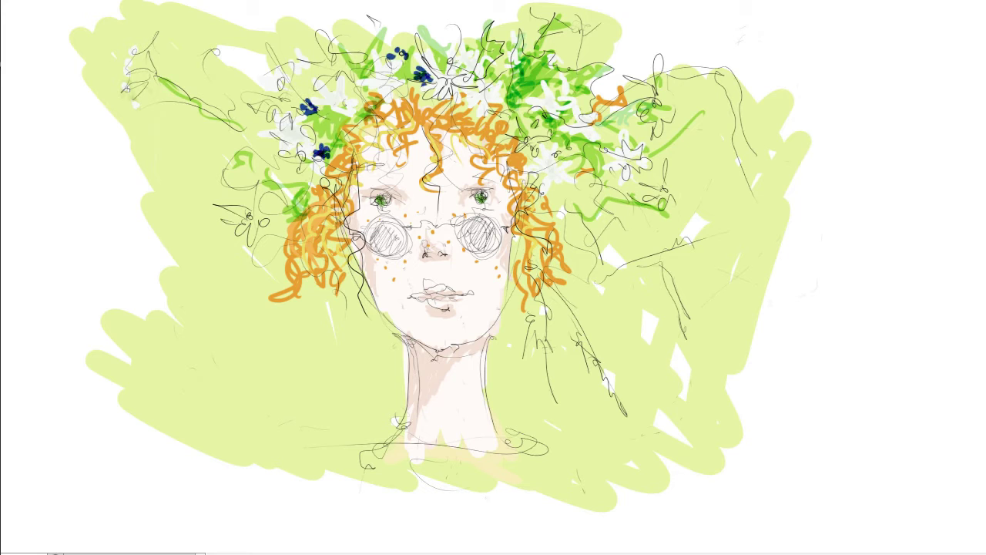
Dab dark-blue flowers into the left and right sides of the crown
left_click_drag(282, 192, 274, 205)
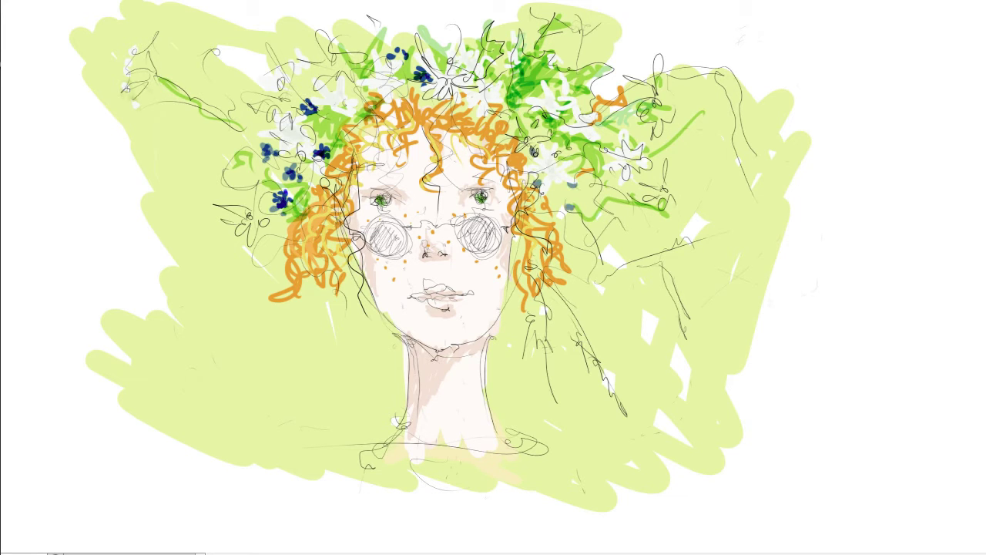
left_click_drag(534, 151, 538, 155)
left_click_drag(557, 151, 563, 160)
left_click_drag(536, 119, 532, 146)
left_click_drag(529, 141, 521, 146)
Soften the orange curls with a lighter tan
mouse_move(429, 104)
left_mouse_down()
mouse_move(490, 139)
mouse_move(508, 177)
left_mouse_up()
left_click_drag(494, 108, 539, 301)
left_click_drag(533, 209, 551, 277)
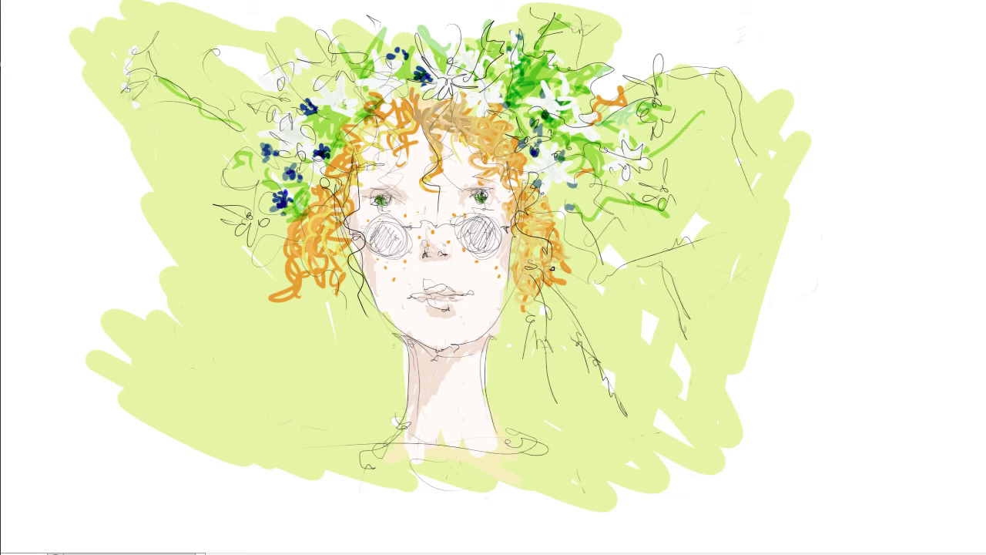
left_click_drag(552, 192, 561, 286)
mouse_move(337, 278)
left_mouse_down()
mouse_move(344, 138)
mouse_move(409, 154)
left_mouse_up()
Lighten the left curls and redraw darker curls on top
left_click_drag(323, 235, 312, 285)
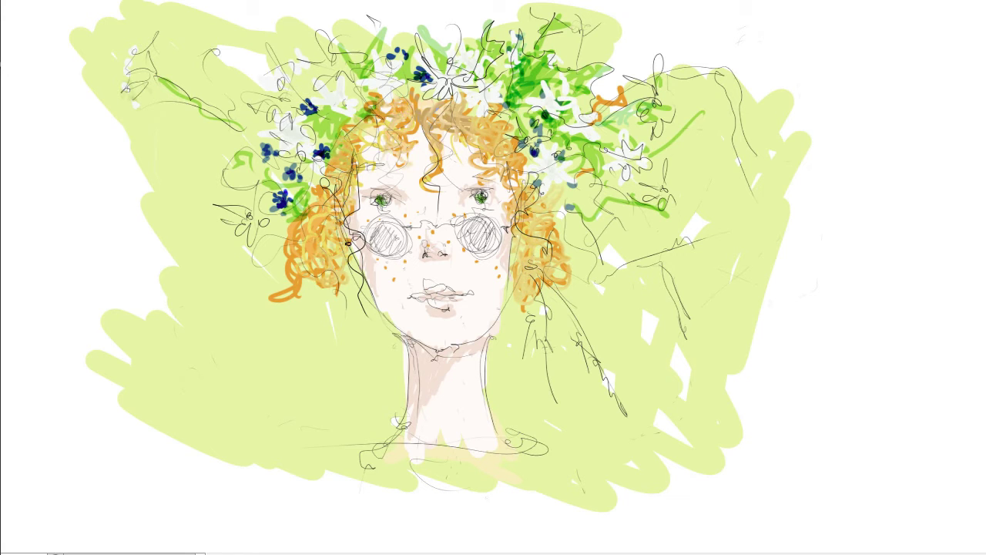
left_click_drag(293, 231, 277, 293)
left_click_drag(401, 100, 428, 157)
left_click_drag(447, 104, 432, 185)
left_click_drag(501, 153, 540, 347)
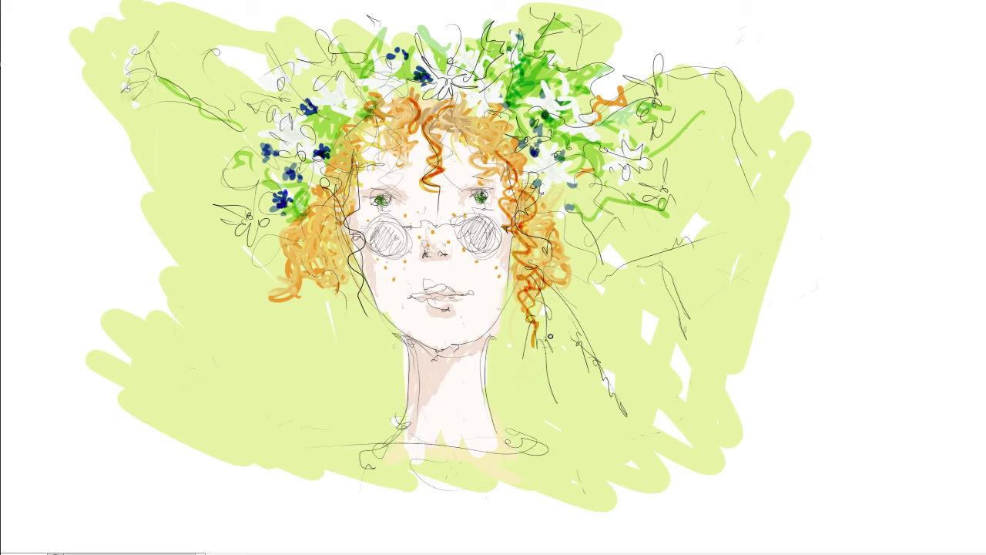
Draw dark orange curls down the right and left sides of the hair
left_click_drag(539, 196, 535, 428)
left_click_drag(509, 231, 540, 427)
left_click_drag(293, 208, 319, 284)
left_click_drag(314, 222, 363, 389)
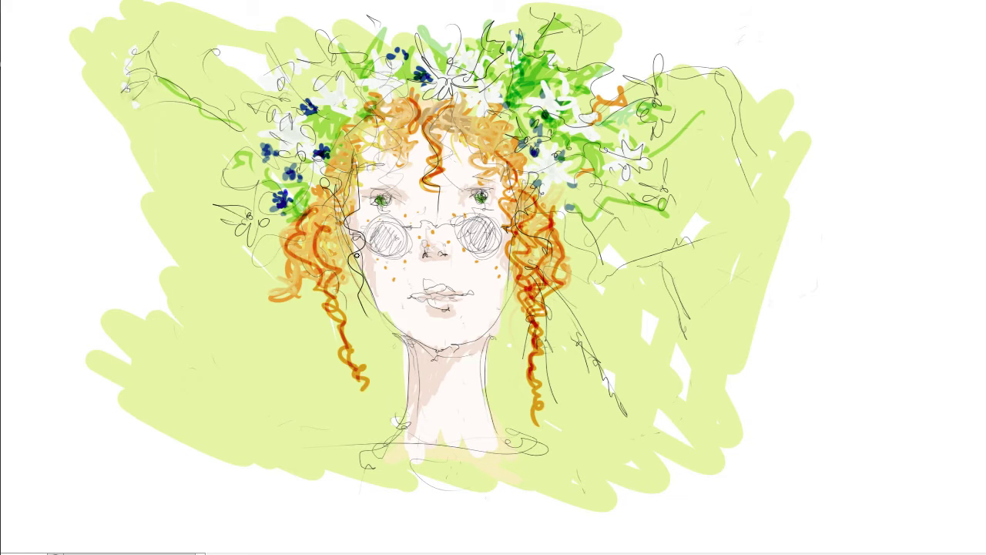
left_click_drag(355, 158, 366, 293)
left_click_drag(342, 185, 358, 389)
mouse_move(397, 114)
left_mouse_down()
mouse_move(390, 157)
mouse_move(378, 123)
mouse_move(362, 146)
left_mouse_up()
Add more dark orange curls through the side and upper hair
left_click_drag(574, 189, 613, 247)
left_click_drag(231, 135, 278, 177)
left_click_drag(289, 216, 262, 278)
left_click_drag(524, 99, 512, 199)
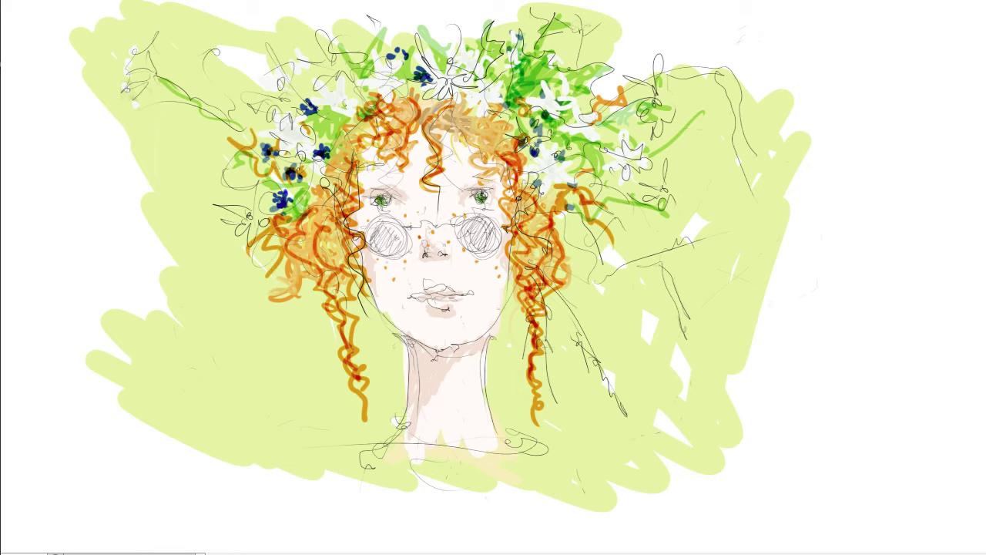
left_click_drag(461, 114, 482, 183)
left_click_drag(510, 197, 524, 235)
left_click_drag(485, 117, 503, 168)
left_click_drag(400, 101, 358, 169)
left_click_drag(362, 131, 339, 212)
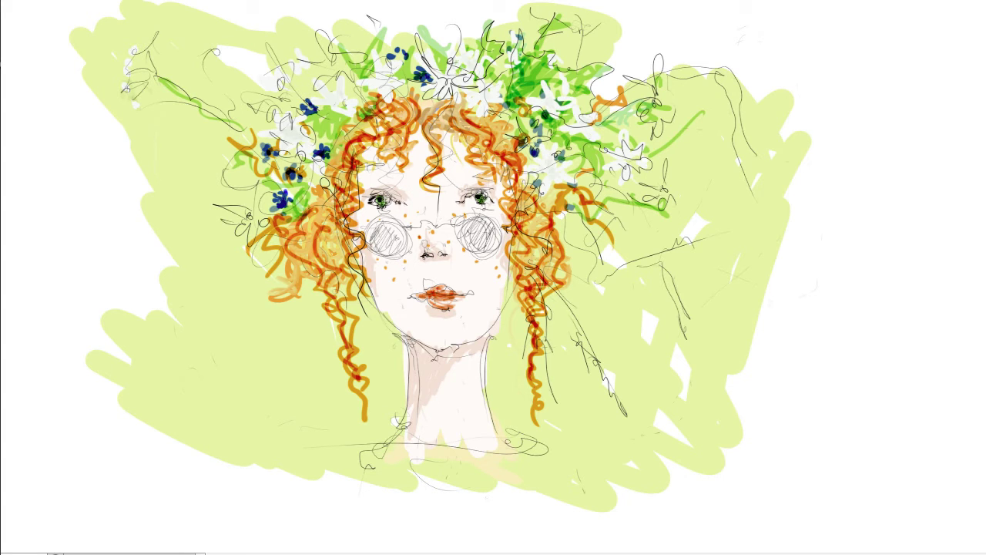
Add dark lashes to both eyes, lighten the skin around them, and outline a wreath flower
left_click_drag(368, 194, 385, 201)
left_click_drag(473, 194, 488, 200)
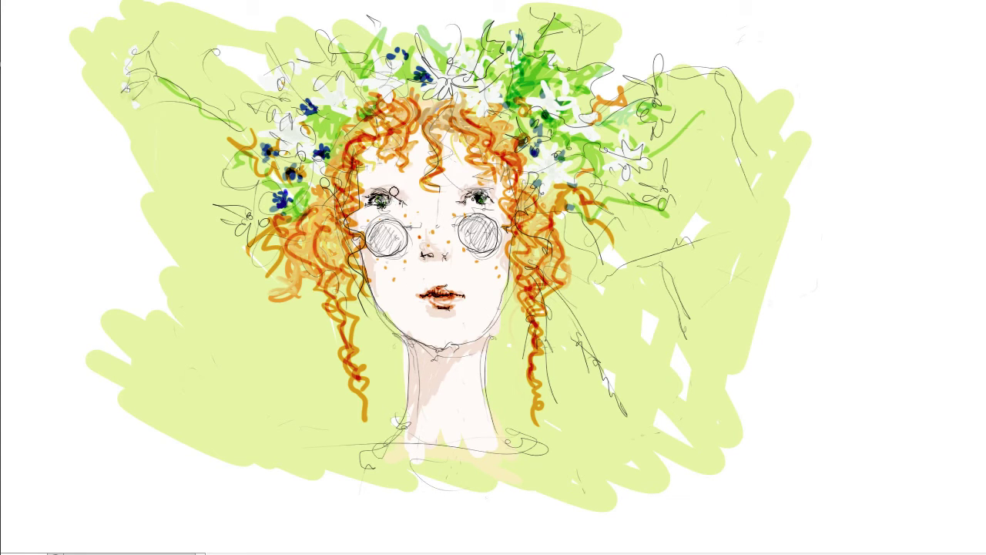
left_click_drag(394, 191, 366, 202)
left_click_drag(463, 190, 486, 199)
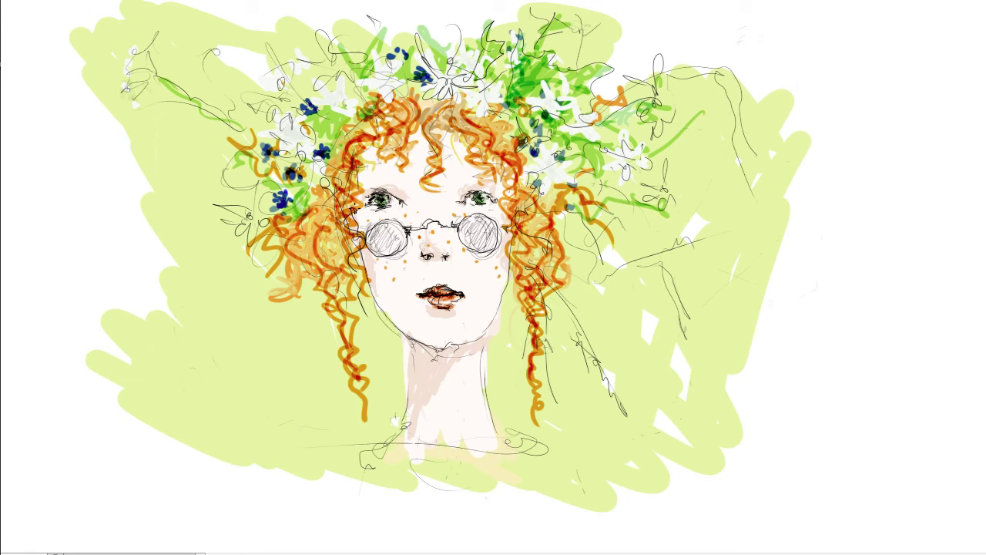
left_click_drag(544, 158, 554, 163)
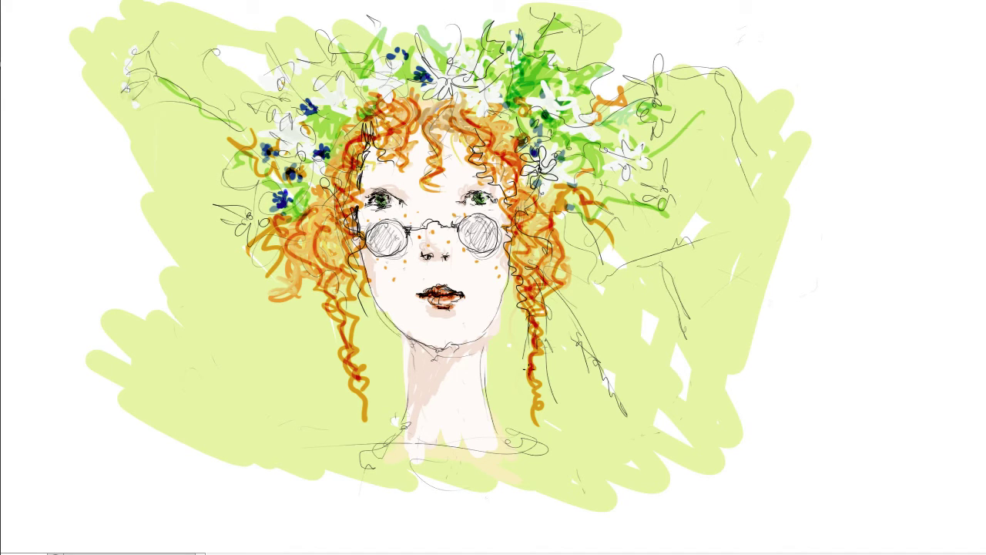
Draw a bow at a curl end and add orange curls to the bangs and right side
left_click_drag(359, 383, 358, 383)
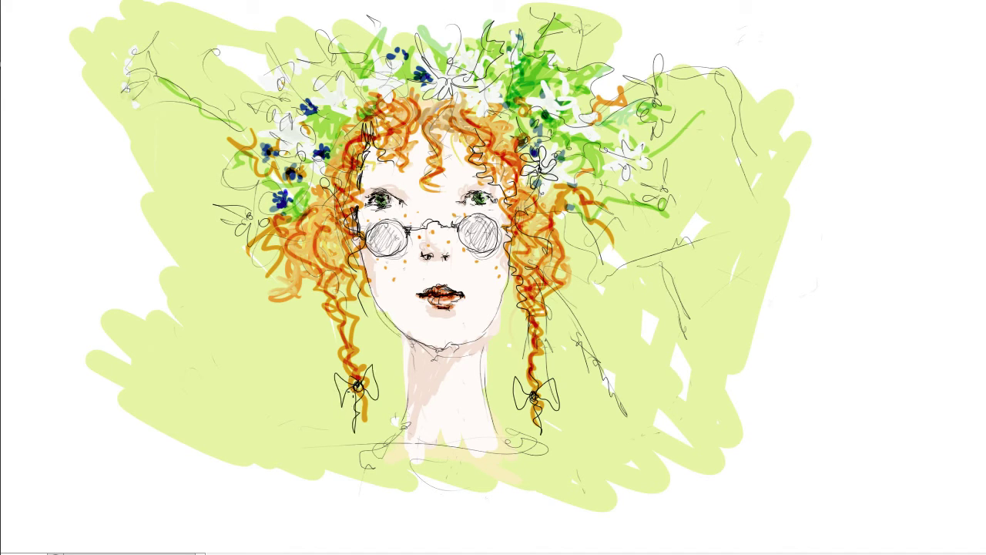
left_click_drag(436, 115, 432, 192)
left_click_drag(531, 181, 536, 260)
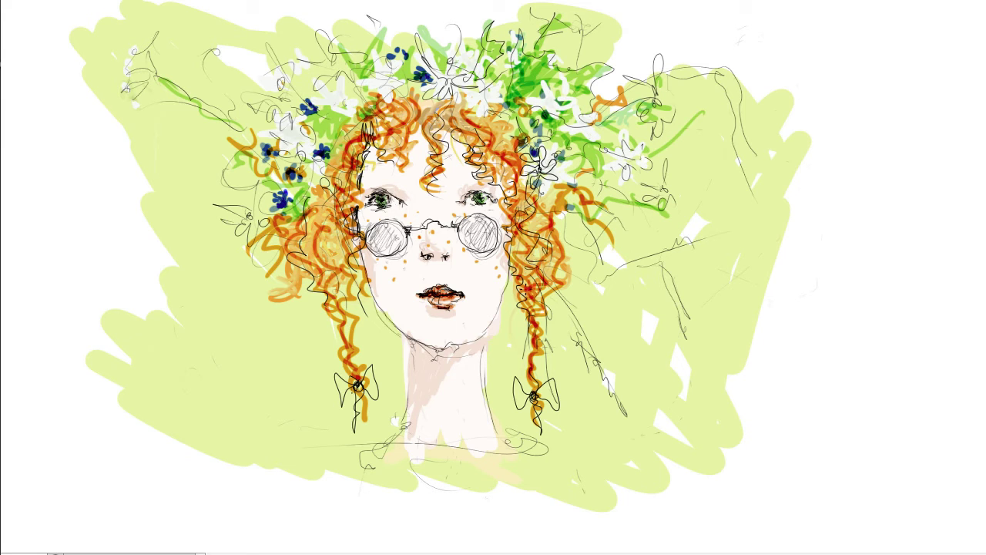
Outline the wreath flowers and the neck in black
left_click_drag(488, 336, 487, 416)
left_click_drag(408, 335, 407, 441)
left_click_drag(324, 61, 316, 100)
left_click_drag(285, 130, 300, 162)
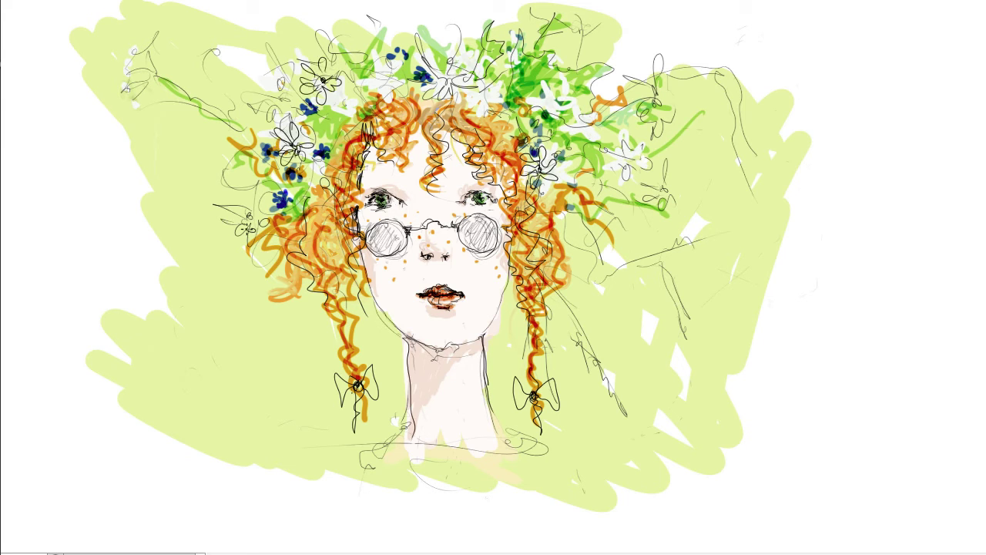
left_click_drag(231, 208, 255, 231)
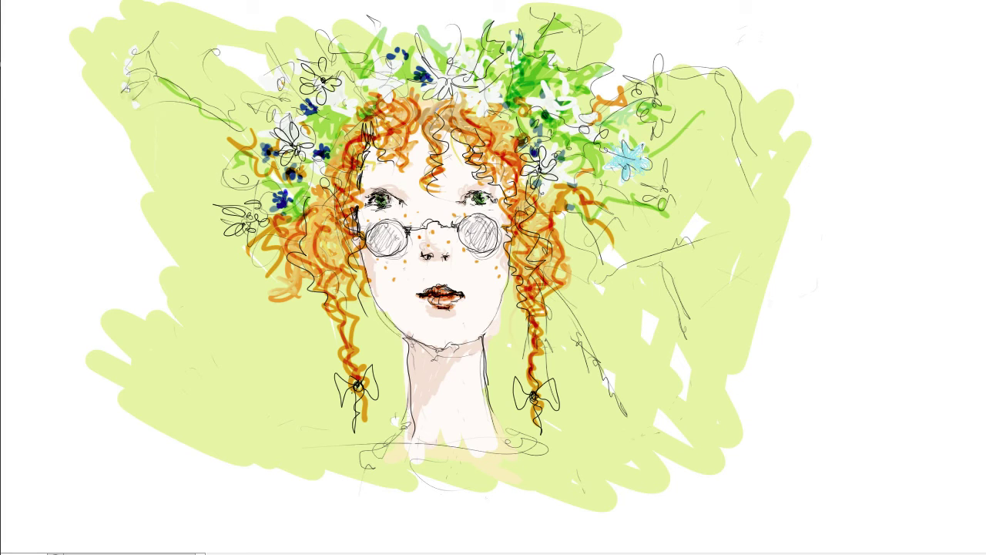
Paint light-blue petals on several wreath flowers
left_click_drag(616, 158, 640, 179)
left_click_drag(424, 43, 466, 87)
left_click_drag(459, 20, 462, 74)
left_click_drag(429, 87, 474, 100)
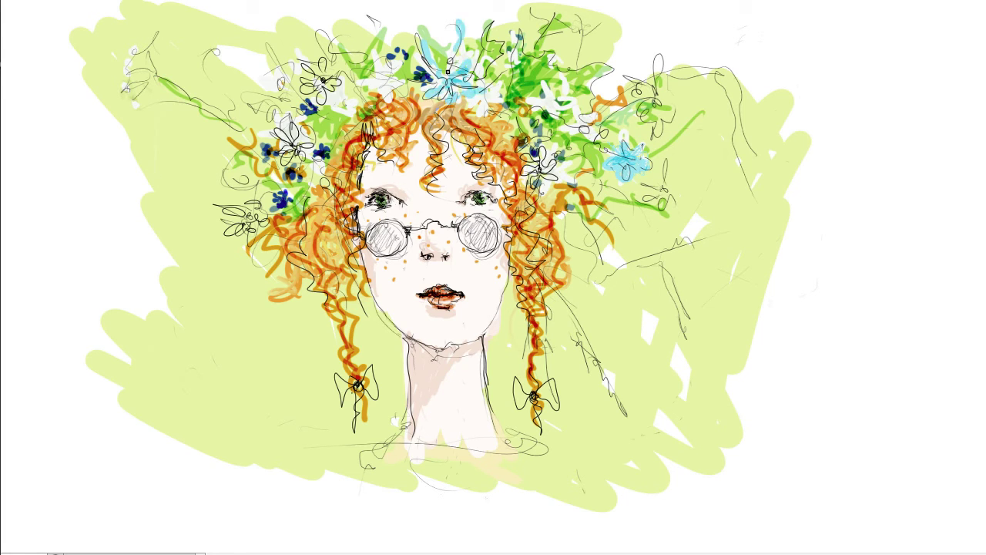
left_click_drag(527, 83, 563, 120)
left_click_drag(322, 80, 346, 92)
left_click_drag(276, 131, 296, 145)
Paint white petals on the wreath flowers
mouse_move(307, 108)
left_mouse_down()
mouse_move(330, 139)
mouse_move(327, 114)
left_mouse_up()
mouse_move(279, 173)
left_mouse_down()
mouse_move(307, 208)
mouse_move(325, 200)
left_mouse_up()
left_click_drag(528, 176, 550, 189)
left_click_drag(531, 150, 554, 171)
left_click_drag(485, 123, 521, 154)
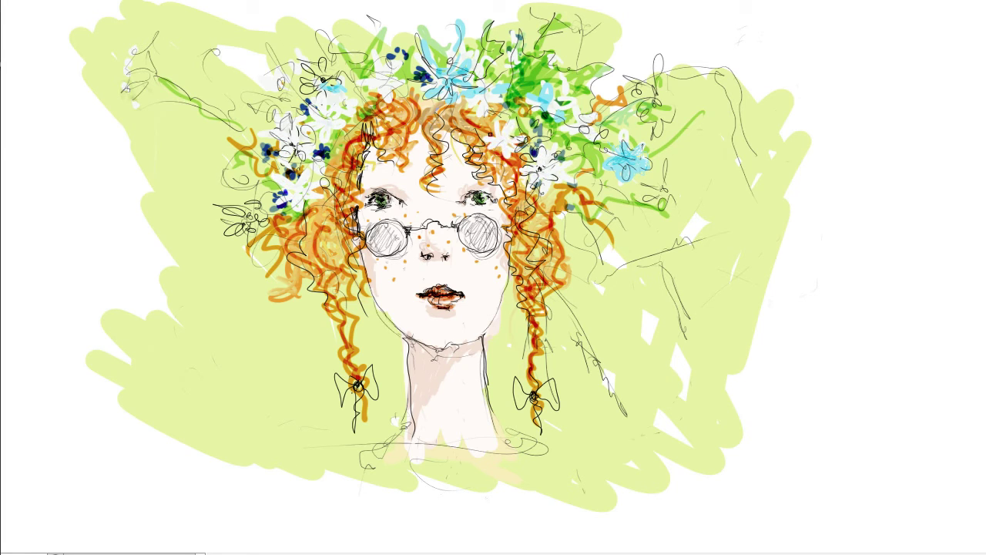
mouse_move(515, 70)
left_mouse_down()
mouse_move(539, 94)
mouse_move(544, 64)
left_mouse_up()
left_click_drag(483, 60, 502, 73)
left_click_drag(393, 43, 407, 62)
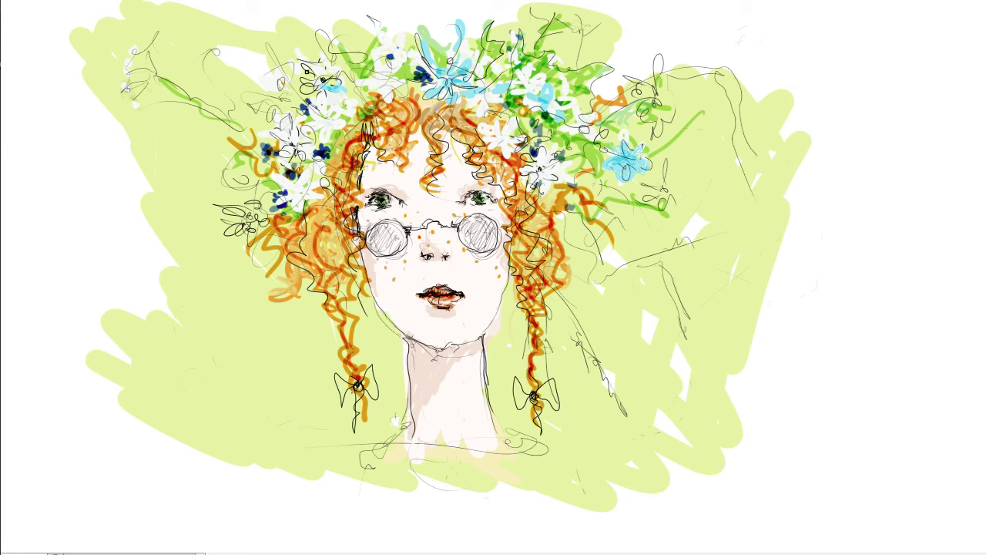
Brush light green across the top of the wreath and around the hair
left_click_drag(326, 35, 246, 77)
mouse_move(208, 31)
left_mouse_down()
mouse_move(539, 17)
mouse_move(663, 54)
left_mouse_up()
mouse_move(270, 115)
left_mouse_down()
mouse_move(262, 201)
mouse_move(227, 258)
left_mouse_up()
left_click_drag(671, 193, 574, 285)
left_click_drag(701, 131, 655, 98)
Dab yellow centres onto about a dozen daisies across the wreath
left_click(301, 193)
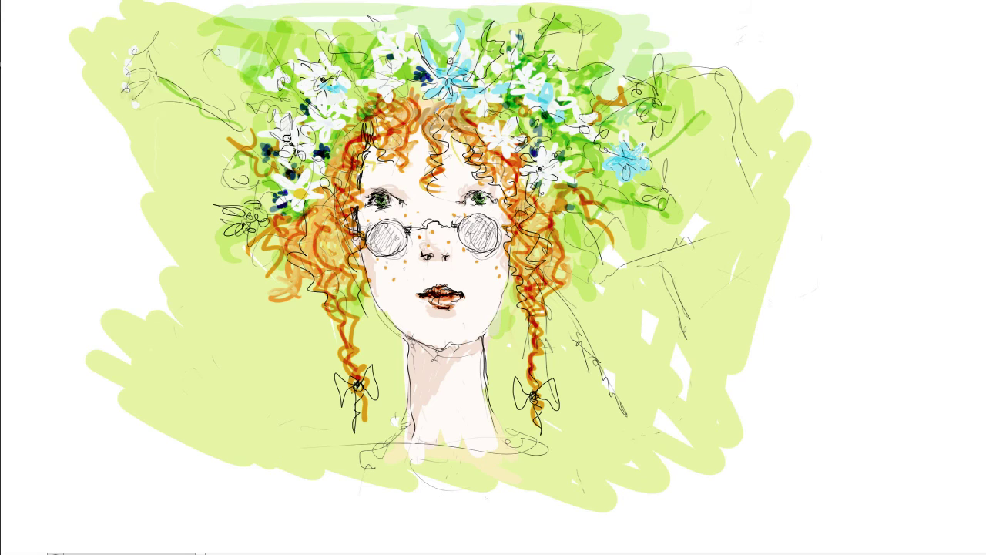
left_click(290, 140)
left_click(326, 124)
left_click(313, 68)
left_click(384, 87)
left_click(387, 58)
left_click(551, 171)
left_click(632, 161)
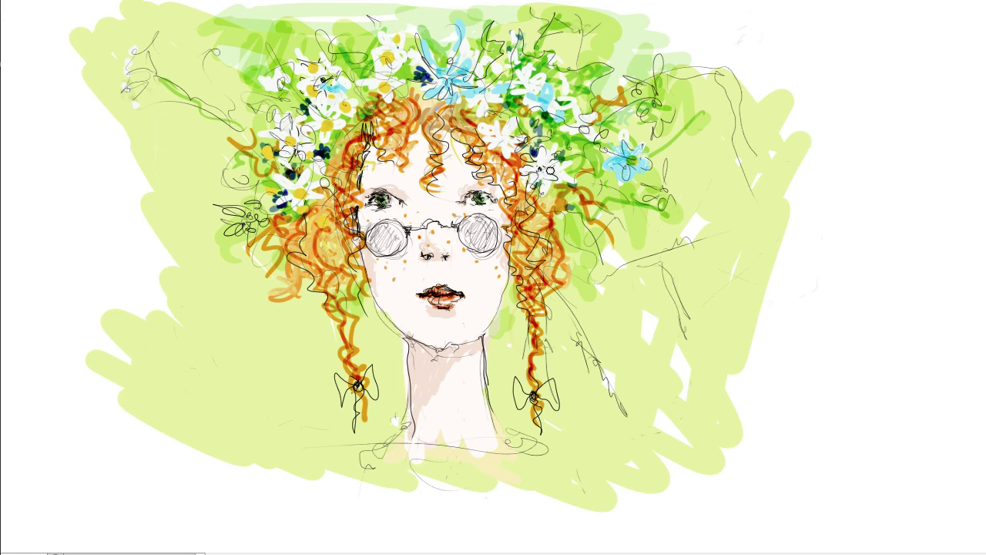
left_click(579, 129)
left_click(531, 87)
left_click(504, 135)
left_click(467, 56)
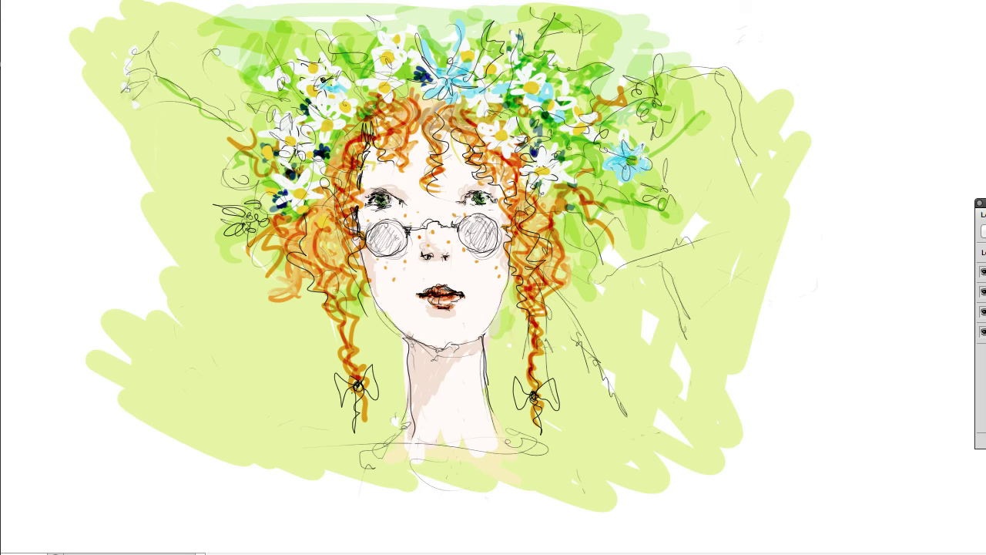
Paint white daisy petals on the right of the wreath and over the top blue flower
mouse_move(540, 68)
left_mouse_down()
mouse_move(516, 96)
mouse_move(546, 91)
mouse_move(485, 142)
mouse_move(540, 172)
left_mouse_up()
left_click_drag(615, 140, 630, 182)
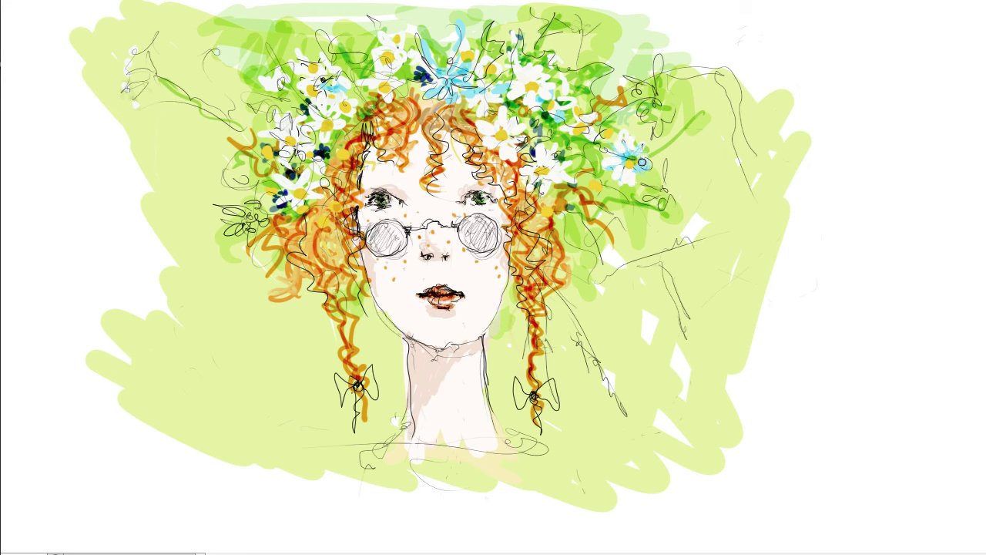
left_click_drag(572, 154, 587, 176)
mouse_move(548, 206)
left_mouse_down()
mouse_move(570, 228)
mouse_move(579, 205)
left_mouse_up()
mouse_move(524, 115)
left_mouse_down()
mouse_move(564, 137)
mouse_move(532, 142)
left_mouse_up()
mouse_move(496, 47)
left_mouse_down()
mouse_move(421, 99)
mouse_move(408, 70)
left_mouse_up()
left_click_drag(453, 96, 440, 65)
left_click_drag(281, 87, 323, 151)
Fill the rest of the wreath, including the upper left, with white daisy petals
left_click_drag(362, 99, 320, 153)
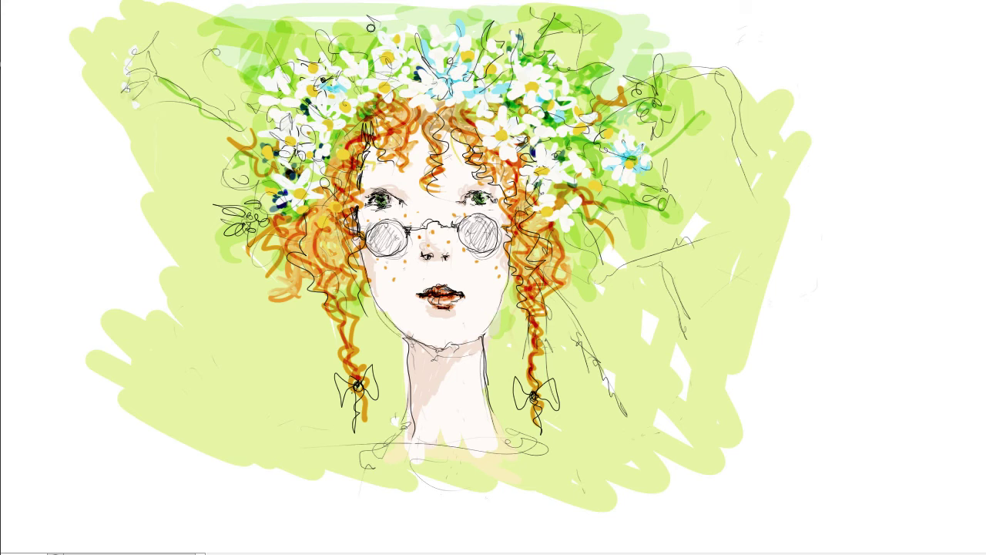
left_click_drag(354, 77, 366, 28)
left_click_drag(339, 223, 304, 191)
left_click_drag(287, 229, 339, 234)
left_click_drag(605, 192, 621, 205)
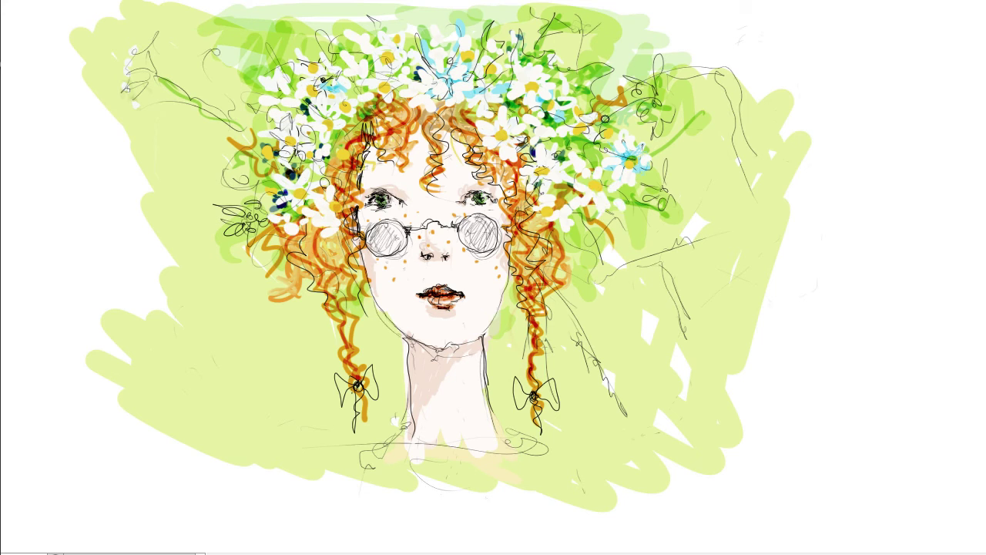
mouse_move(593, 154)
left_mouse_down()
mouse_move(617, 115)
mouse_move(561, 69)
left_mouse_up()
left_click_drag(314, 228, 305, 245)
mouse_move(354, 171)
left_mouse_down()
mouse_move(340, 160)
mouse_move(349, 222)
left_mouse_up()
left_click_drag(400, 105, 364, 112)
left_click_drag(377, 115, 406, 133)
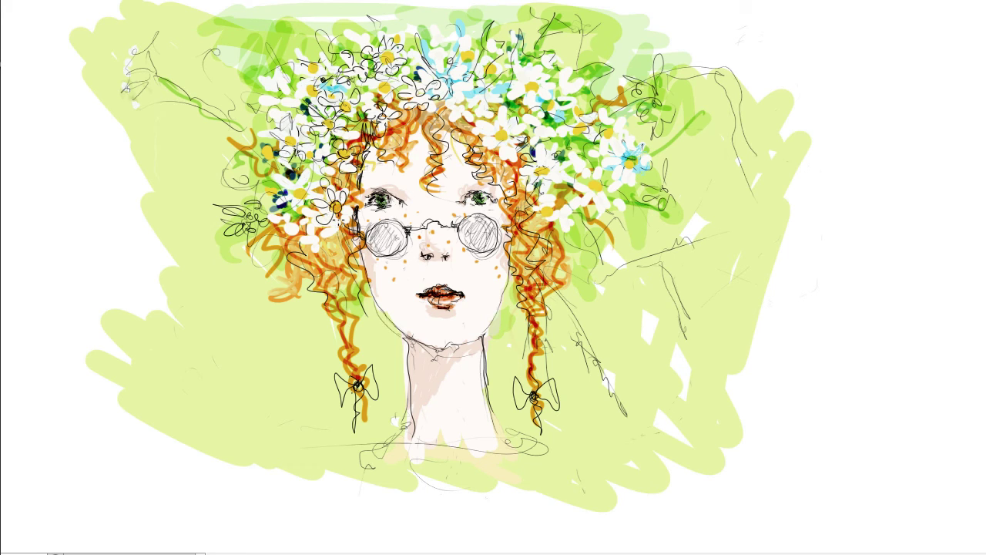
Outline the wreath daisies in dark ink and fill both glasses lenses with yellow
left_click_drag(336, 216, 349, 225)
left_click_drag(285, 180, 301, 192)
left_click_drag(477, 116, 502, 137)
left_click_drag(503, 145, 518, 157)
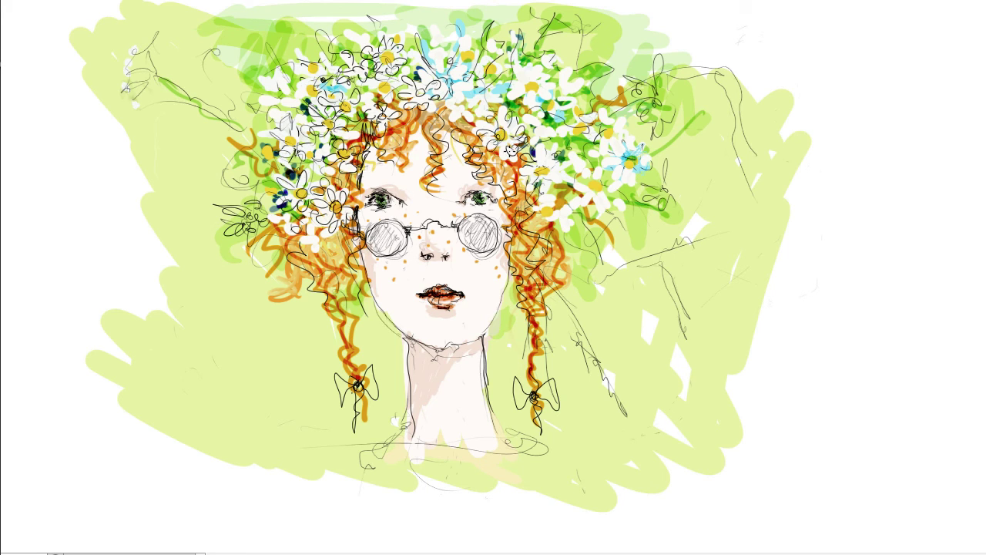
mouse_move(442, 102)
left_mouse_down()
mouse_move(487, 108)
mouse_move(476, 97)
left_mouse_up()
left_click_drag(513, 64, 550, 90)
left_click_drag(399, 228, 376, 244)
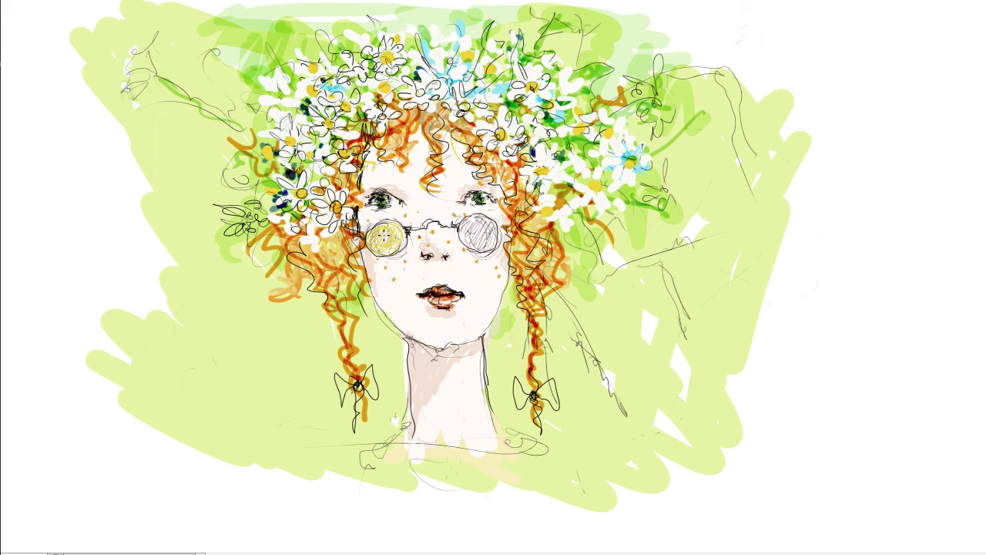
left_click_drag(490, 225, 465, 246)
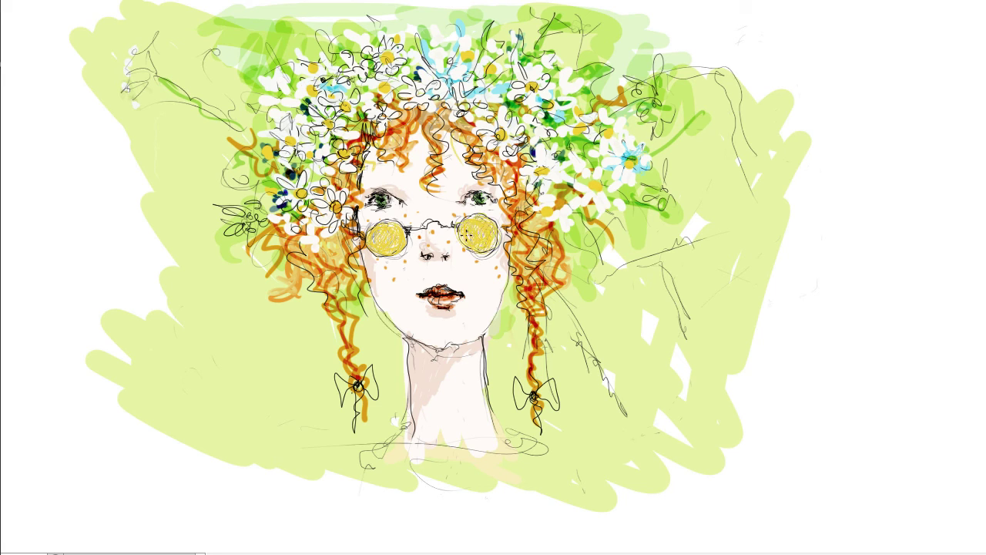
Erase stray orange hair and sketch lines around the face, background and crown
left_click_drag(281, 231, 262, 278)
mouse_move(239, 232)
left_mouse_down()
mouse_move(316, 299)
mouse_move(272, 302)
left_mouse_up()
mouse_move(682, 316)
left_mouse_down()
mouse_move(637, 249)
mouse_move(755, 124)
mouse_move(665, 152)
mouse_move(591, 249)
mouse_move(639, 423)
mouse_move(509, 439)
left_mouse_up()
mouse_move(297, 262)
left_mouse_down()
mouse_move(256, 270)
mouse_move(255, 185)
mouse_move(239, 146)
left_mouse_up()
mouse_move(274, 50)
left_mouse_down()
mouse_move(193, 108)
mouse_move(287, 54)
left_mouse_up()
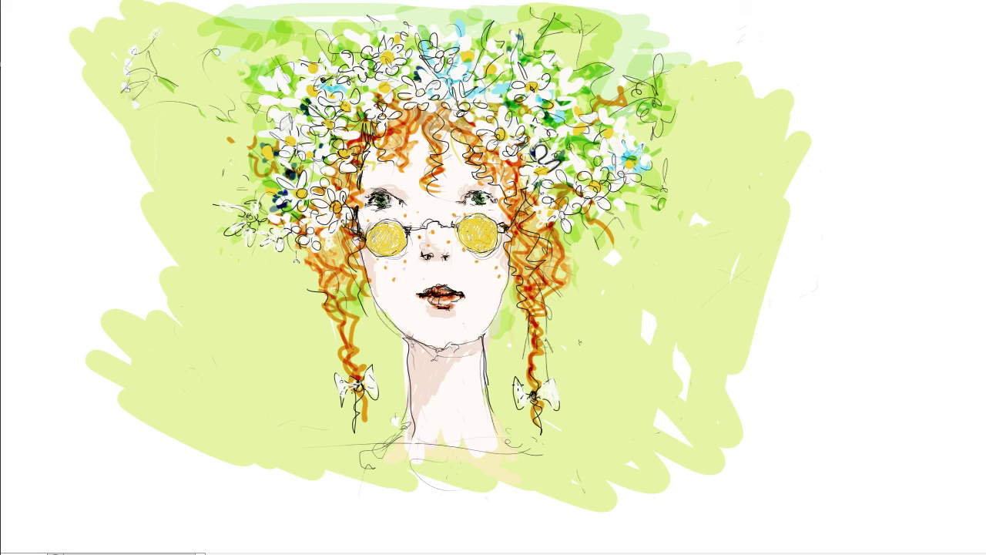
Handwrite the date 24.06.20 in the white area right of the portrait
left_click_drag(783, 345, 805, 370)
left_click_drag(795, 332, 817, 348)
left_click_drag(835, 306, 831, 331)
left_click_drag(855, 283, 845, 324)
left_click_drag(869, 267, 886, 305)
left_click_drag(896, 262, 911, 254)
Add a handwritten signature below the date
left_click_drag(809, 393, 894, 485)
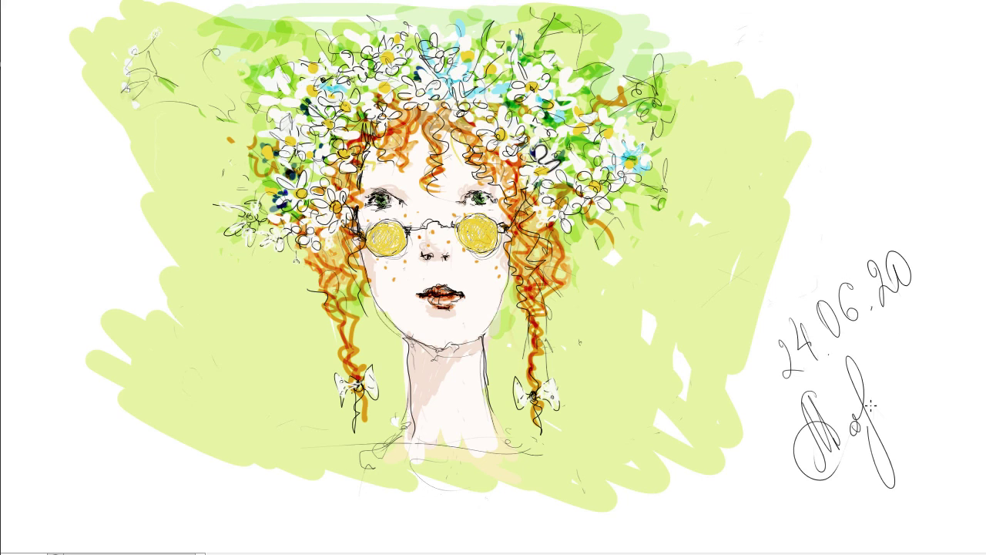
left_click_drag(871, 416, 915, 322)
left_click_drag(831, 515, 933, 356)
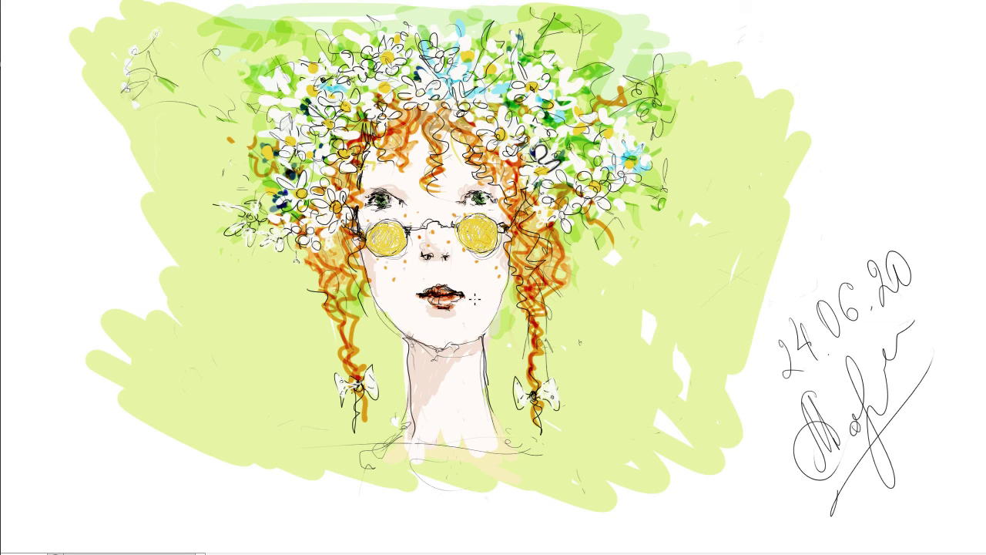